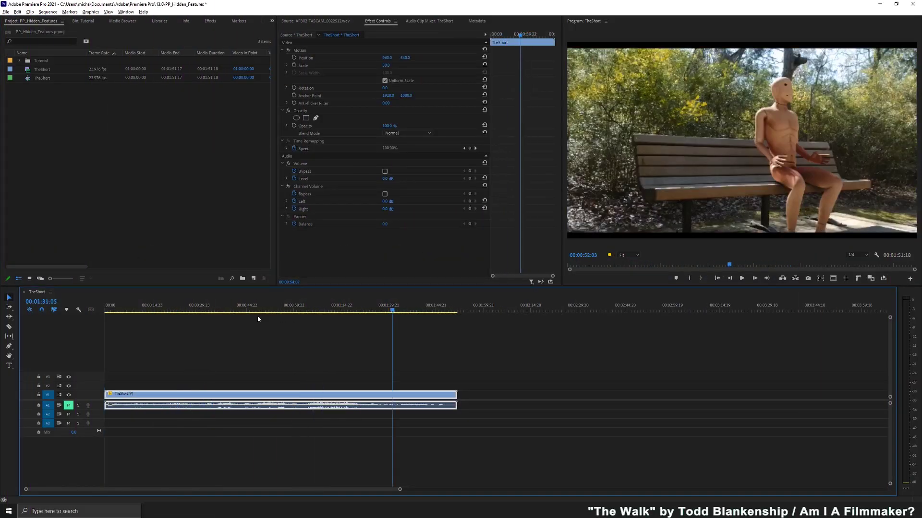
Step: Run Scene Edit Detection on the TheShort clip, applying a cut at each detected cut point
left_click(232, 311)
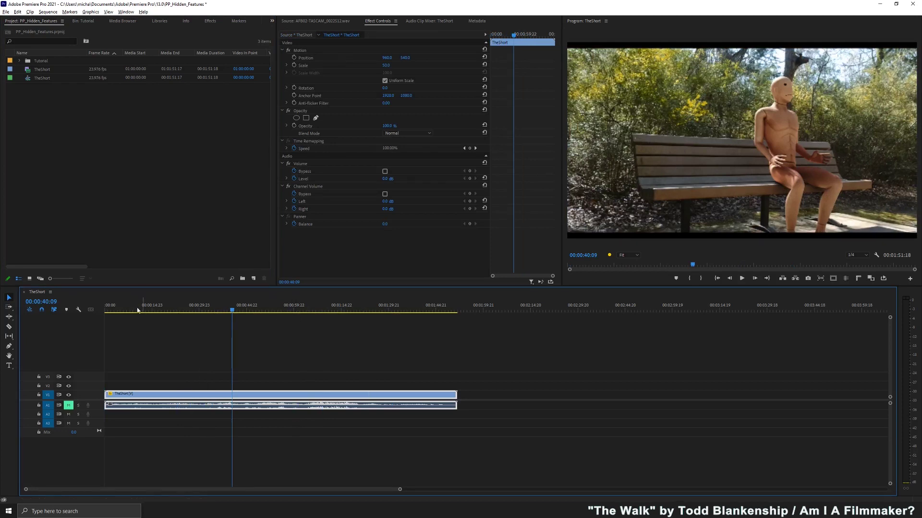
left_click_drag(251, 311, 311, 311)
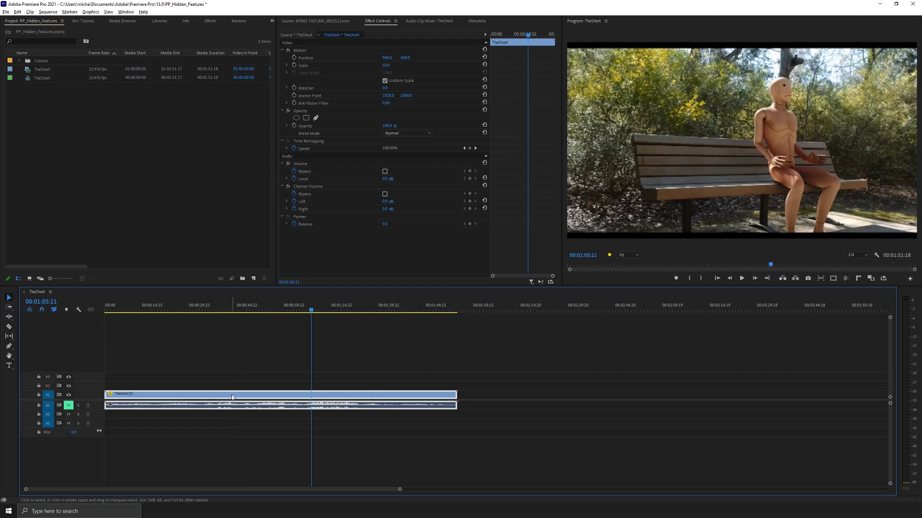
right_click(231, 397)
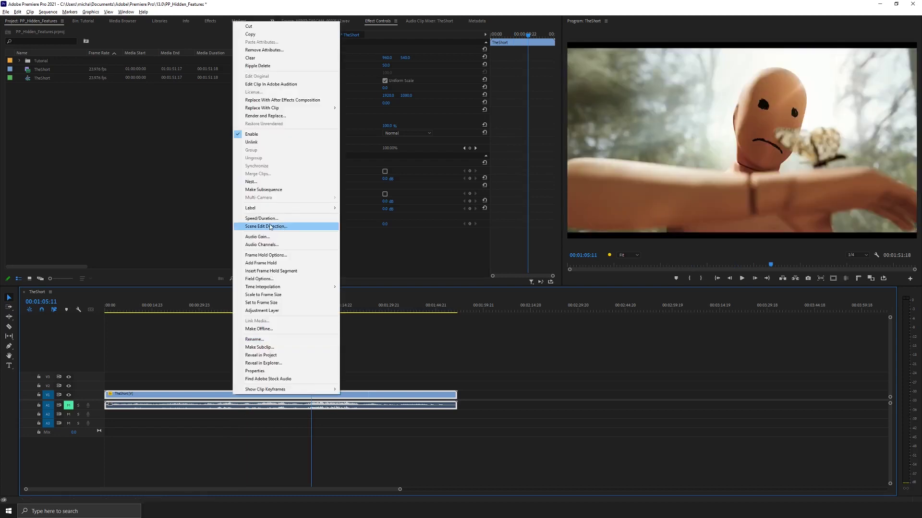
left_click(266, 226)
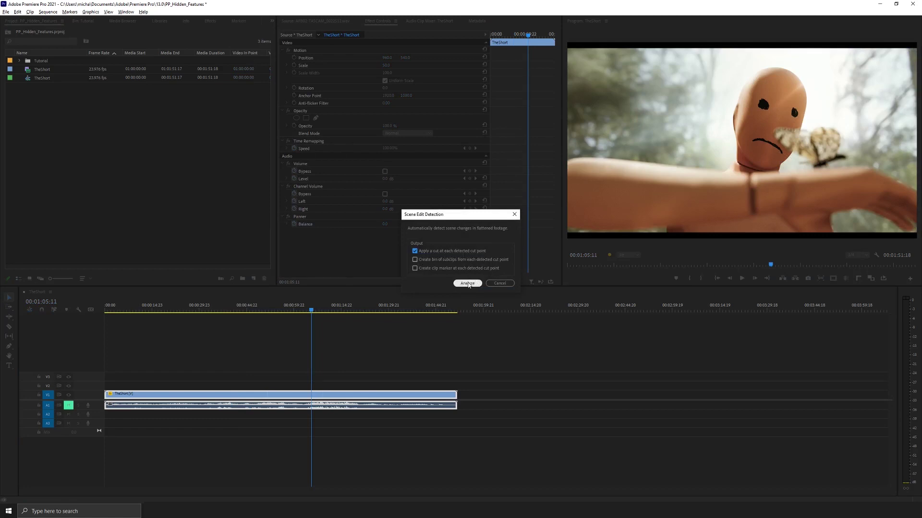
left_click(467, 283)
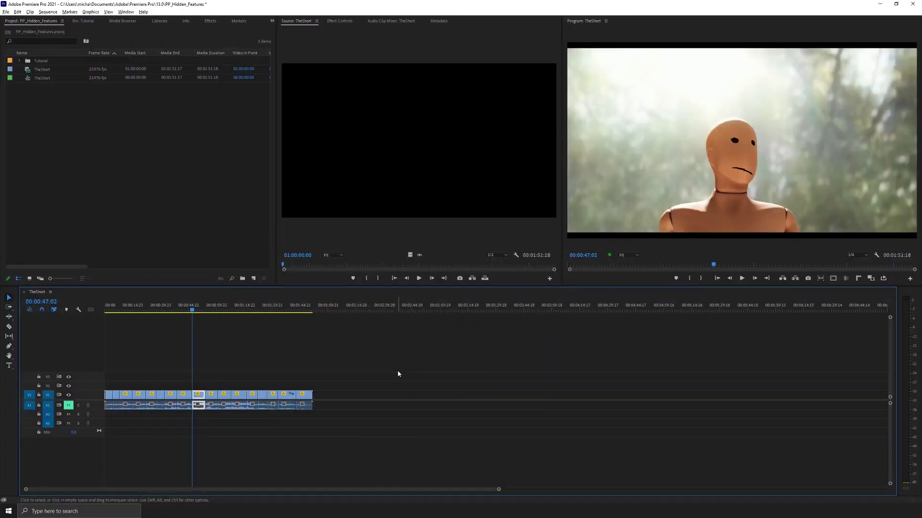
Step: Create an Auto Reframe duplicate of the TheShort sequence with a Vertical 9:16 target aspect ratio
left_click(40, 78)
right_click(32, 79)
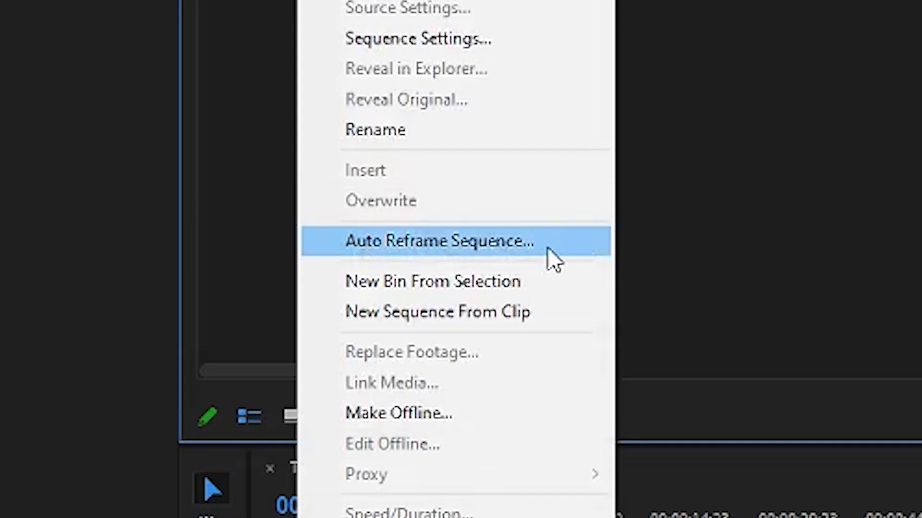
left_click(548, 247)
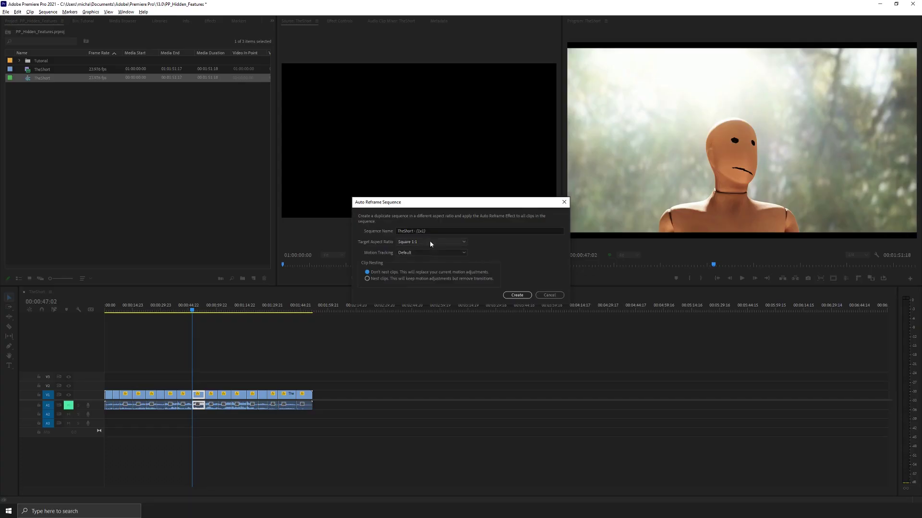
left_click(381, 211)
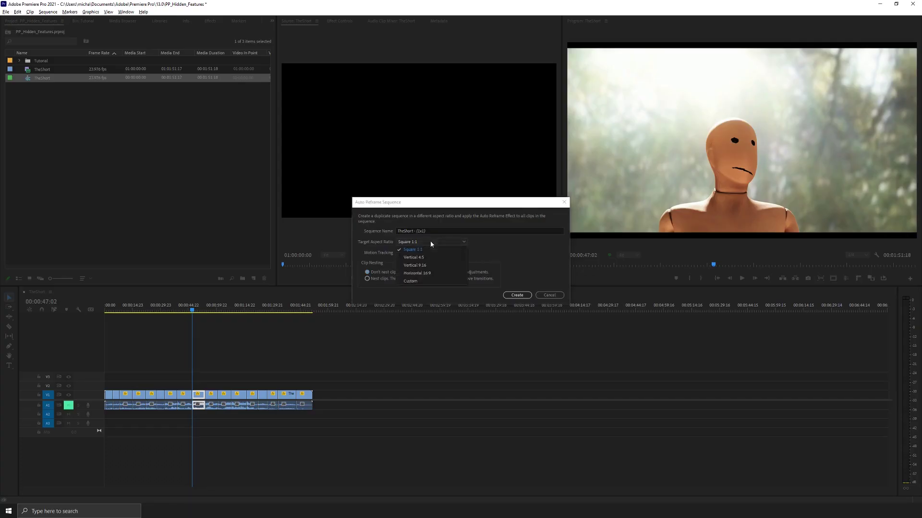
left_click(426, 266)
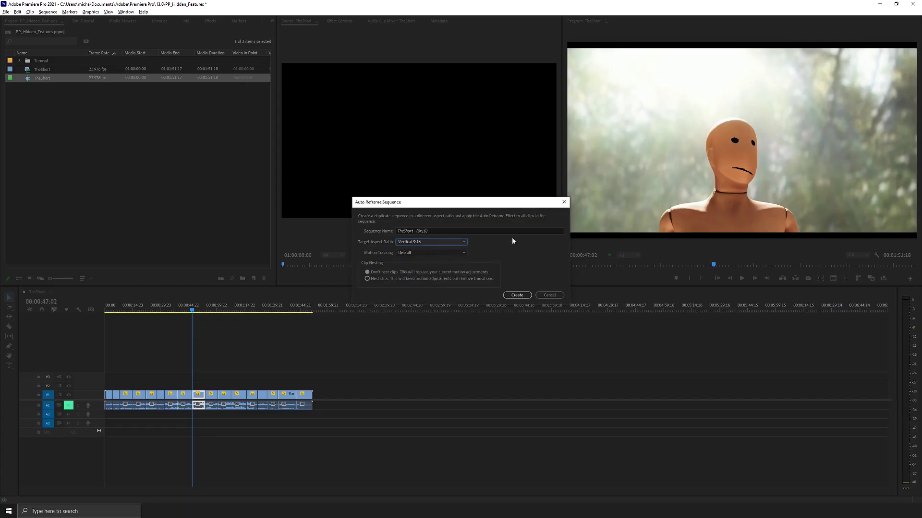
left_click(517, 295)
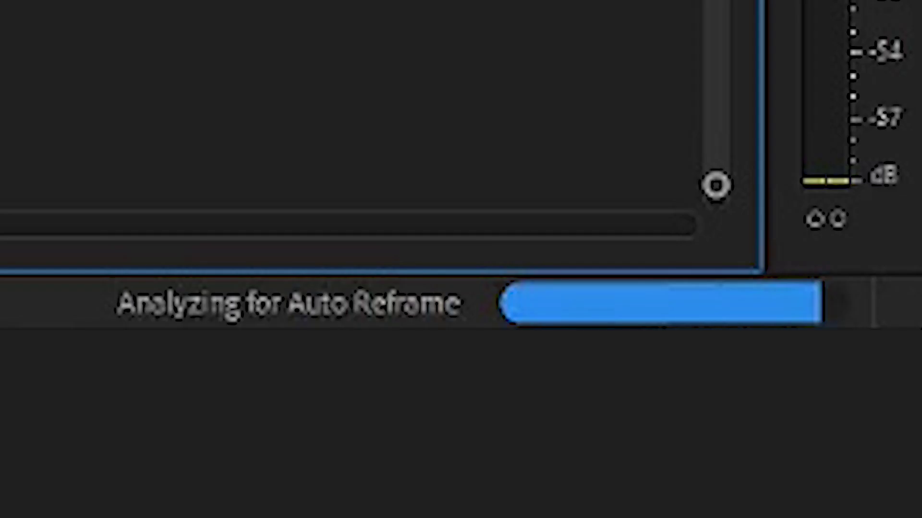
Step: Overwrite the generated Auto Reframe path on the clip at 00:00:47:02 and shift its horizontal position to reframe the figure
left_click_drag(177, 310, 193, 310)
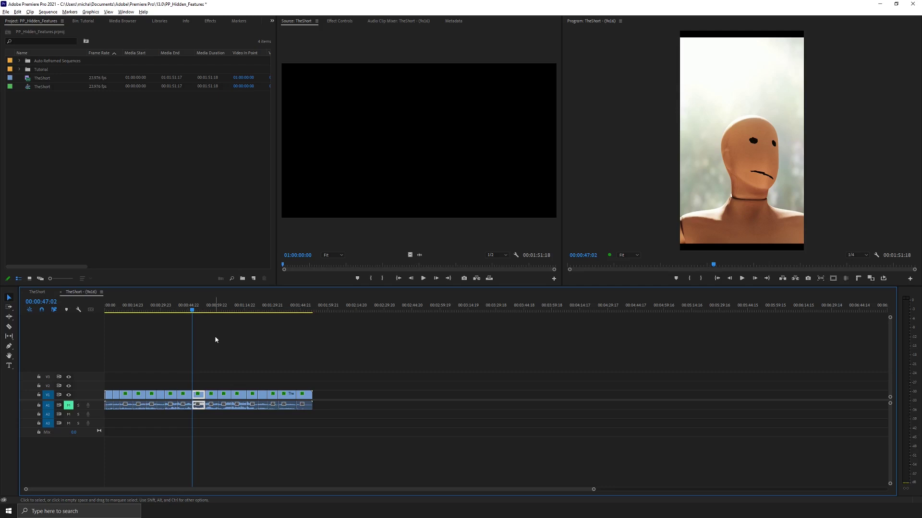
left_click(340, 21)
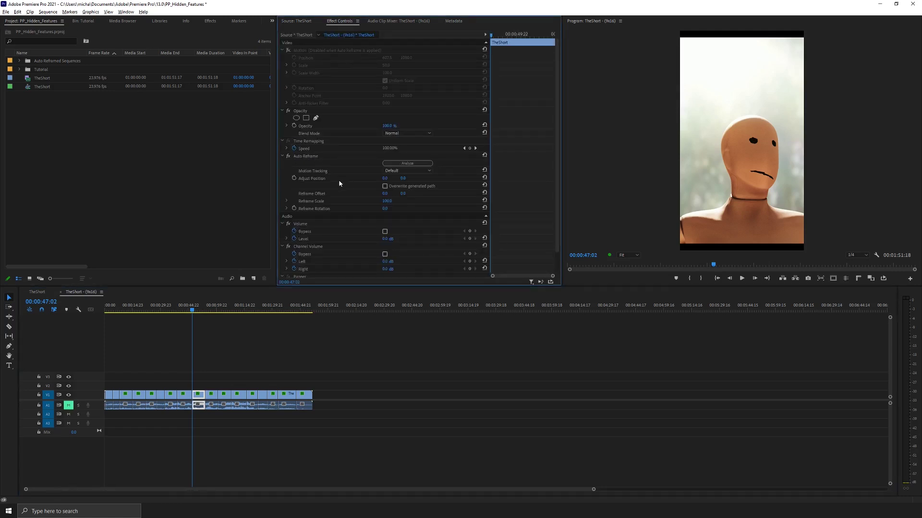
left_click(385, 186)
left_click_drag(388, 179, 352, 178)
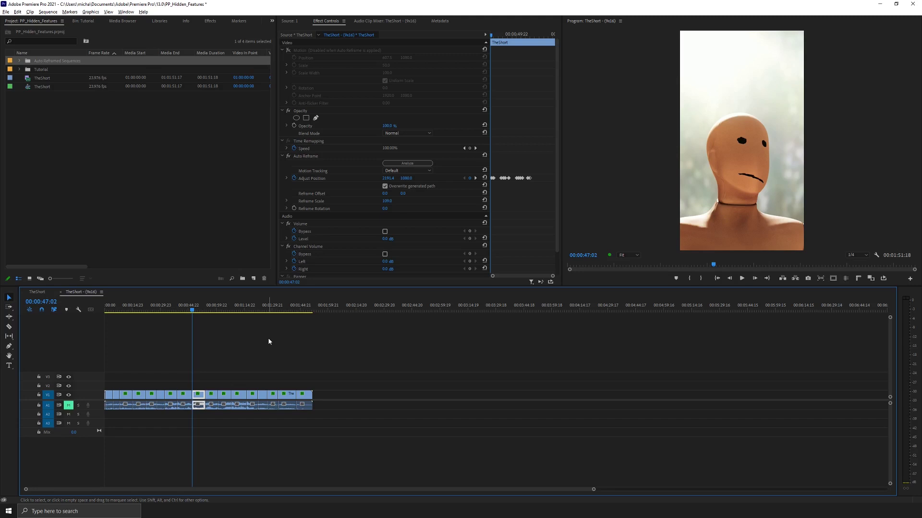
Step: Display the Essential Graphics template library, browse through it and filter it to the favorite templates
left_click(126, 11)
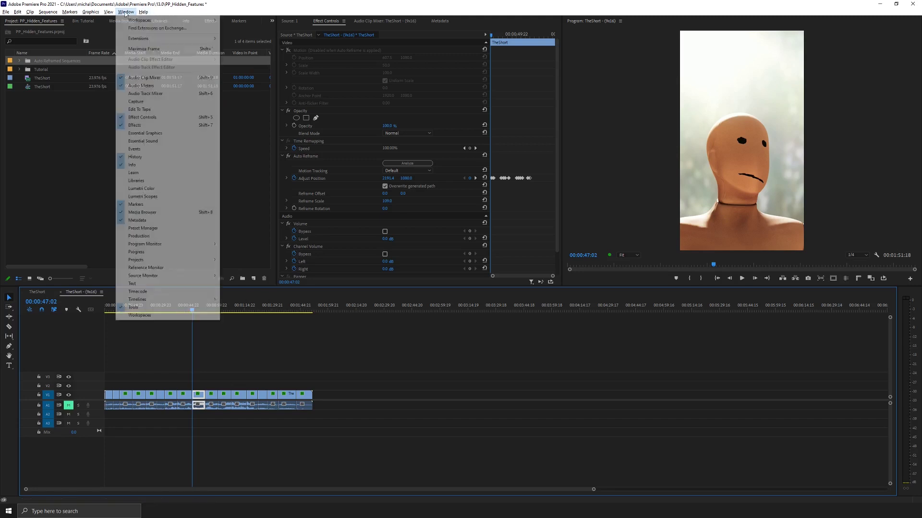
left_click(142, 133)
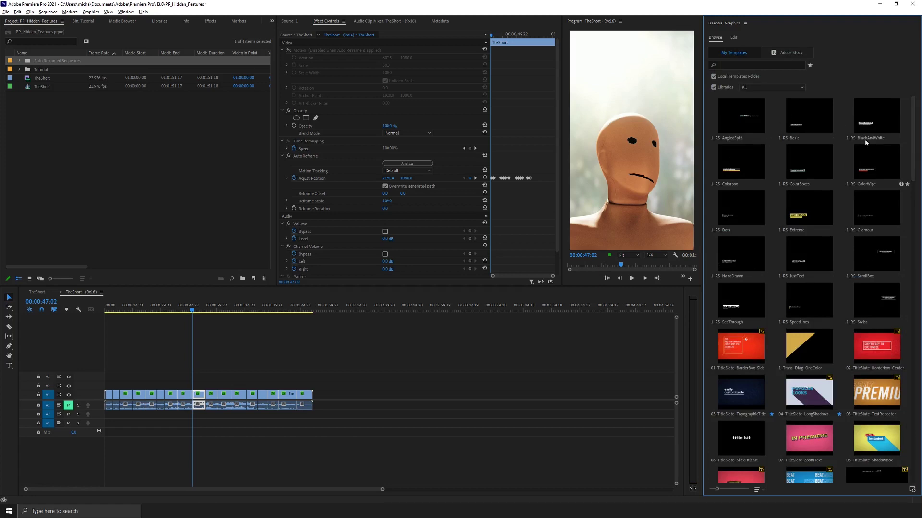
left_click_drag(913, 181, 915, 285)
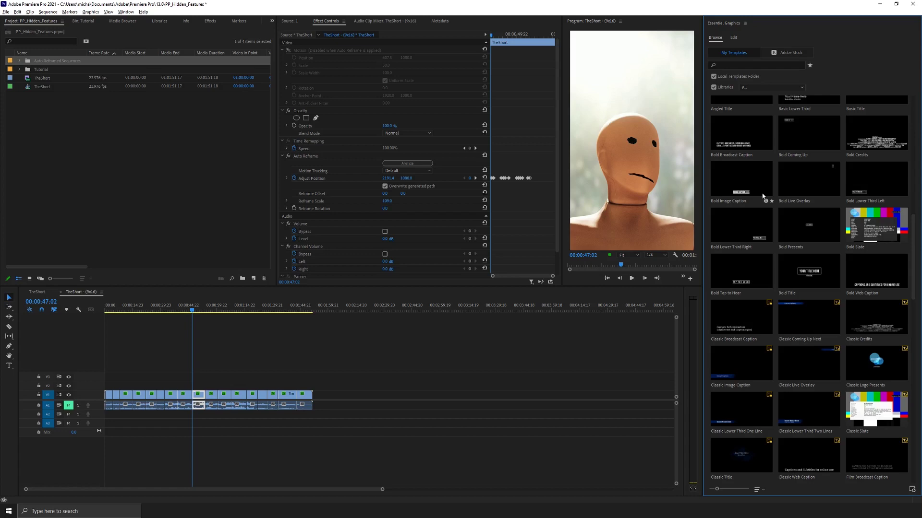
left_click(811, 66)
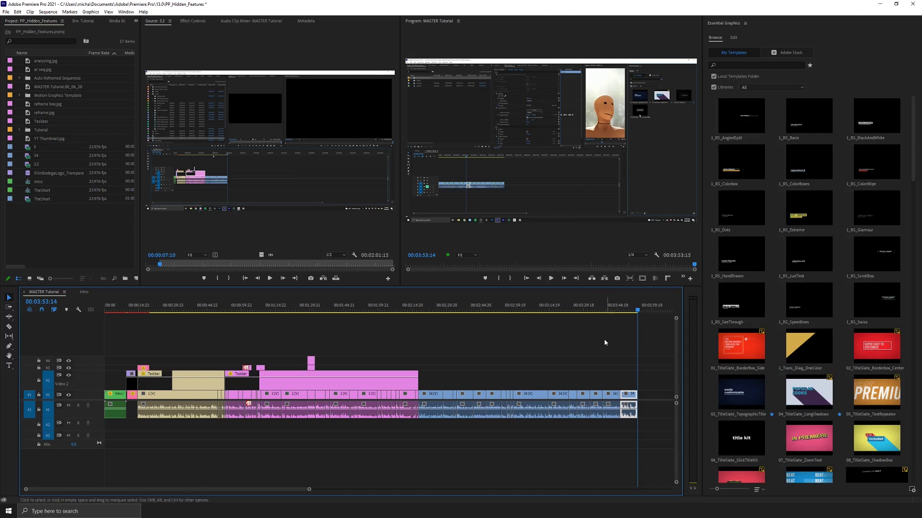
Step: Examine the intro clip of the MASTER Tutorial sequence and its nested Intro sequence, and return to MASTER Tutorial
left_click(112, 307)
left_click(124, 411)
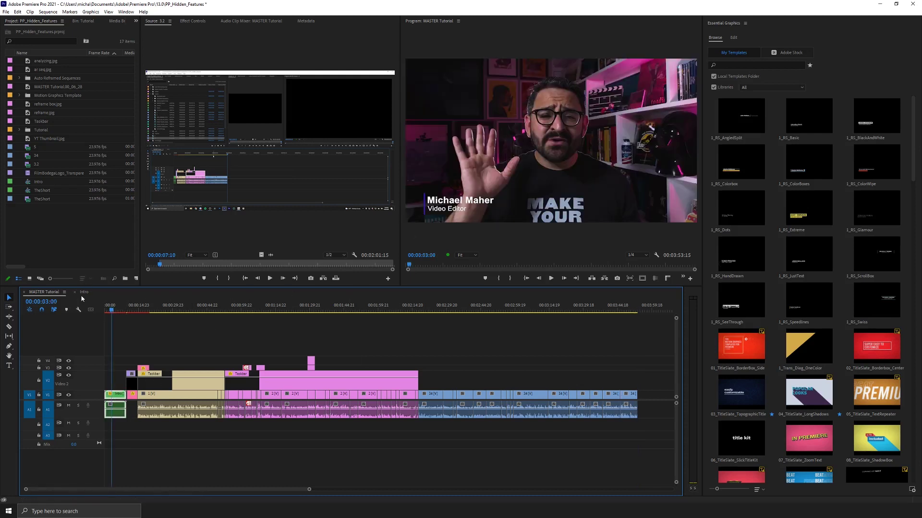
left_click(84, 292)
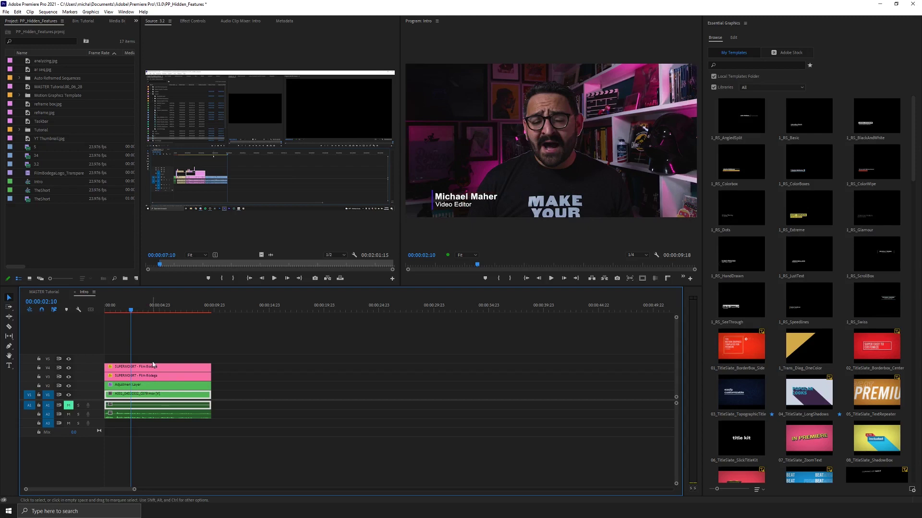
left_click(50, 295)
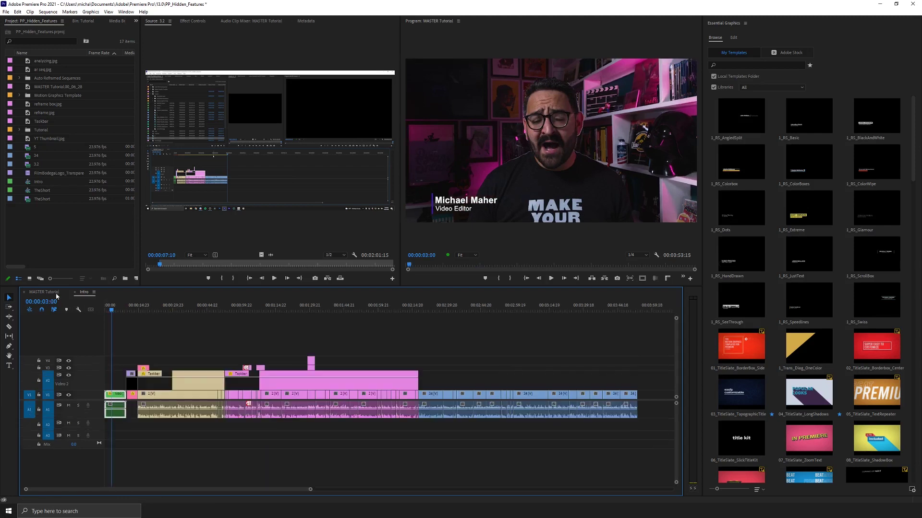
Step: Examine the logo section and the film-credit title at 00:00:17:09, including the title graphic's text and animation settings
key("=")
key("=")
key("=")
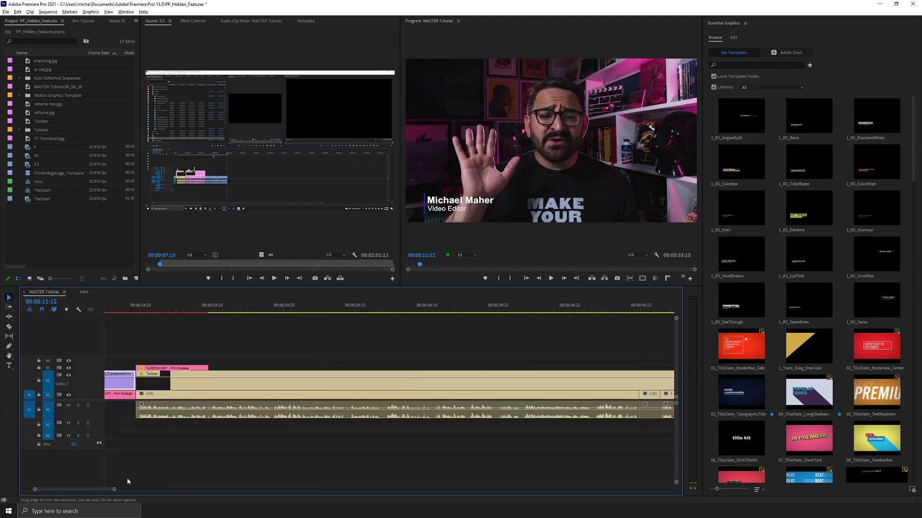
left_click(268, 309)
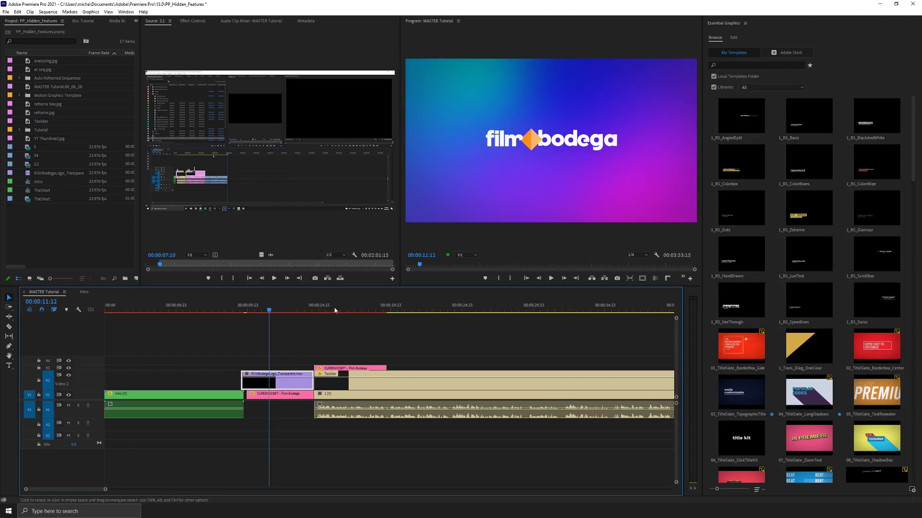
left_click(352, 310)
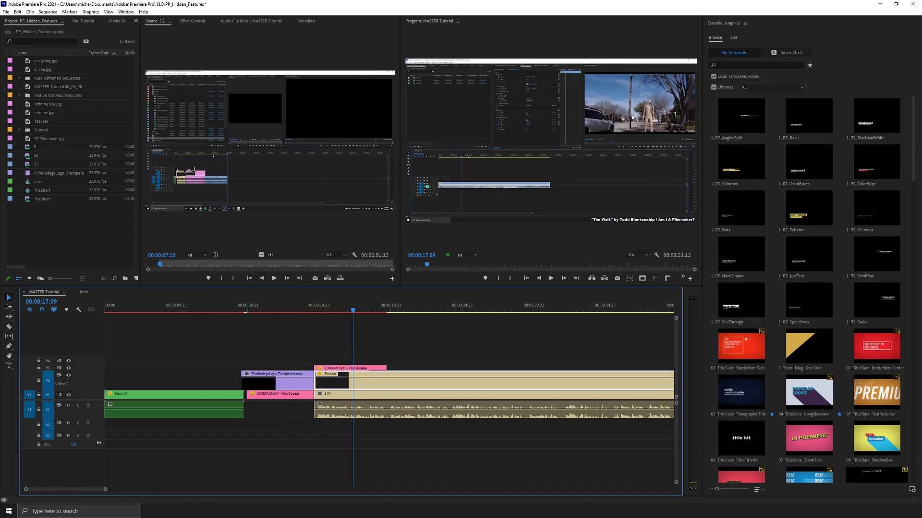
left_click(339, 369)
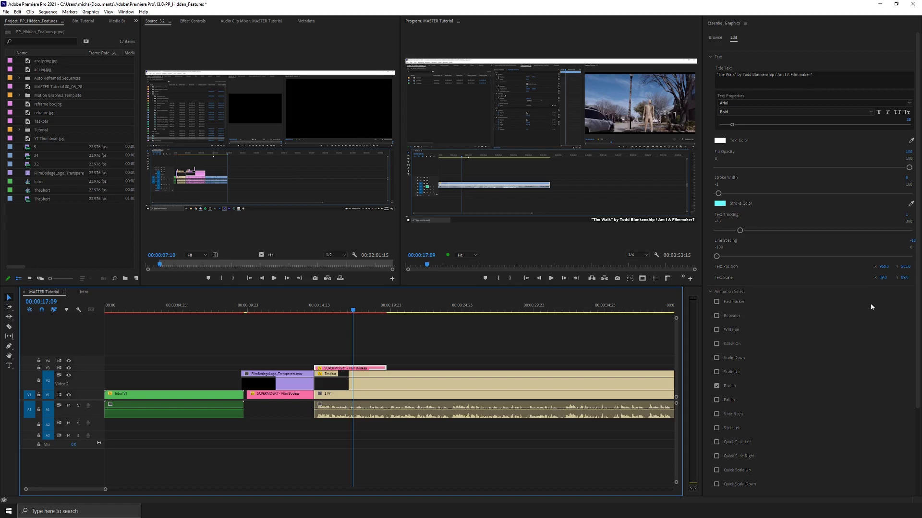
Step: Inspect the text and background gradient settings of the graphic template beneath the Film Bodega logo
left_click(272, 397)
left_click(283, 307)
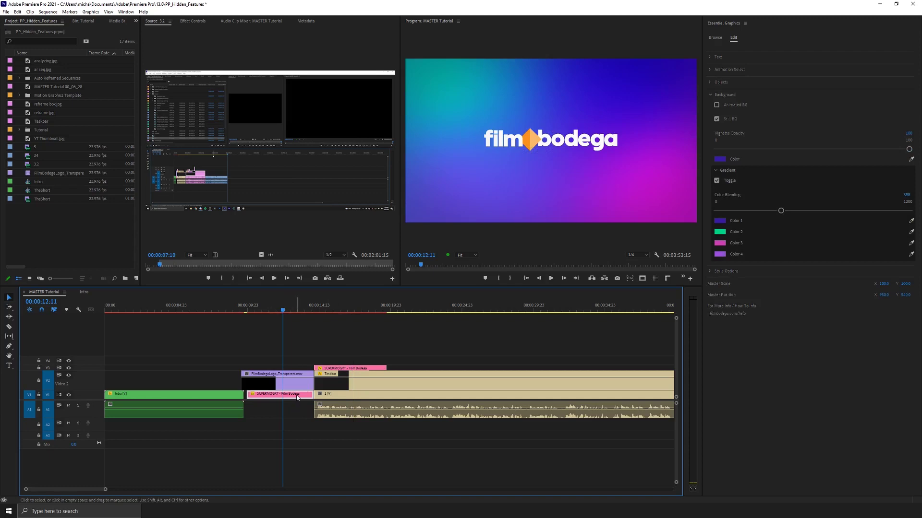
left_click(709, 57)
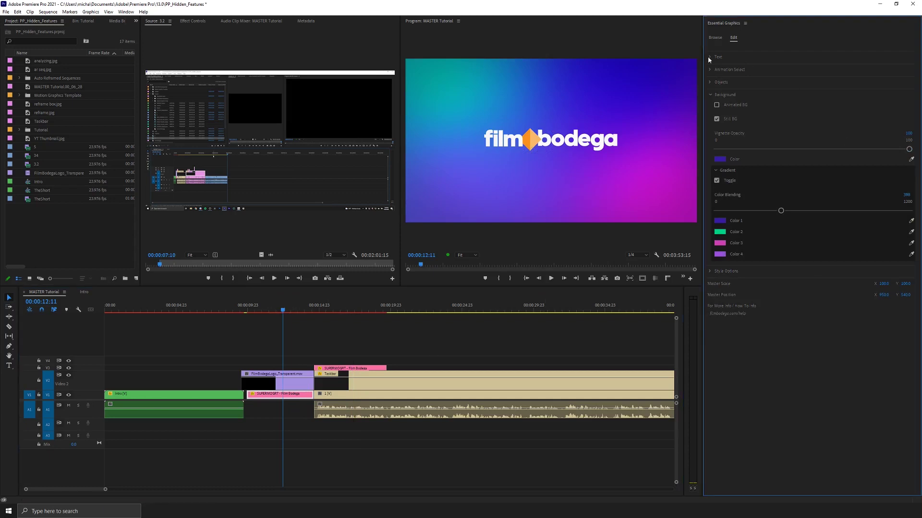
left_click(710, 57)
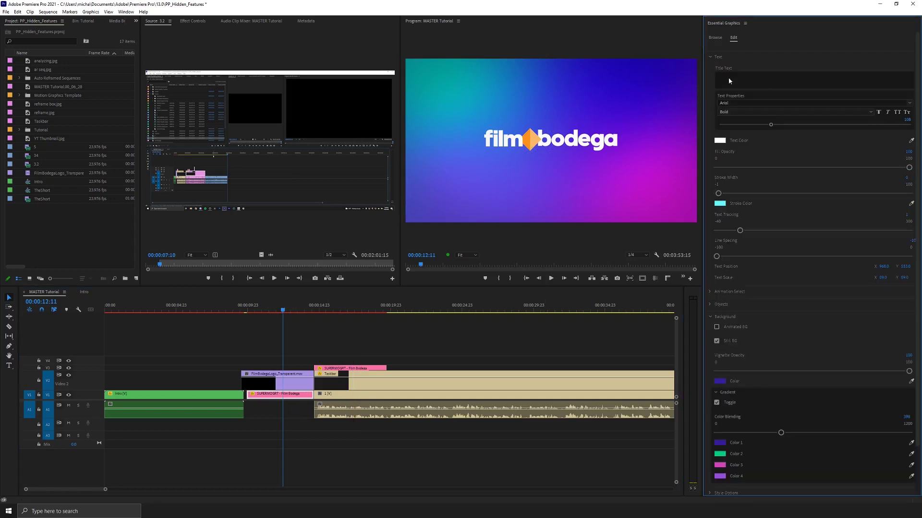
left_click(710, 57)
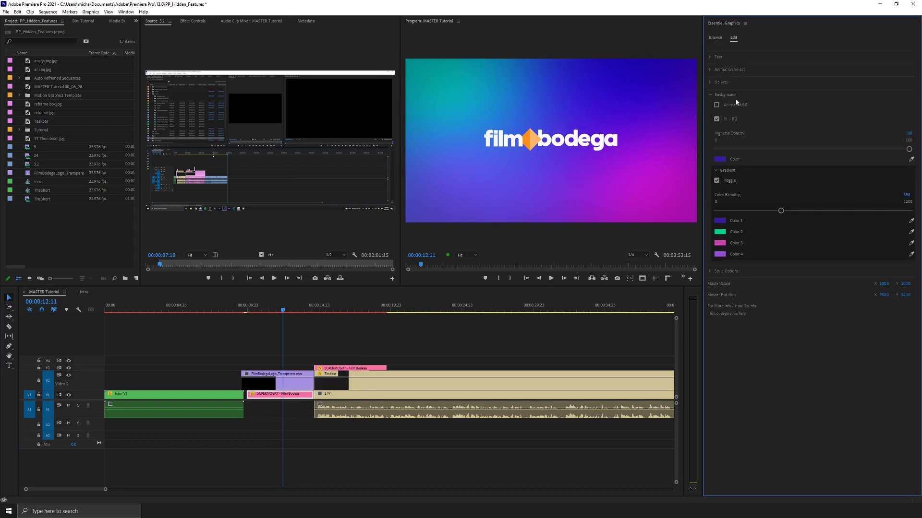
left_click(717, 119)
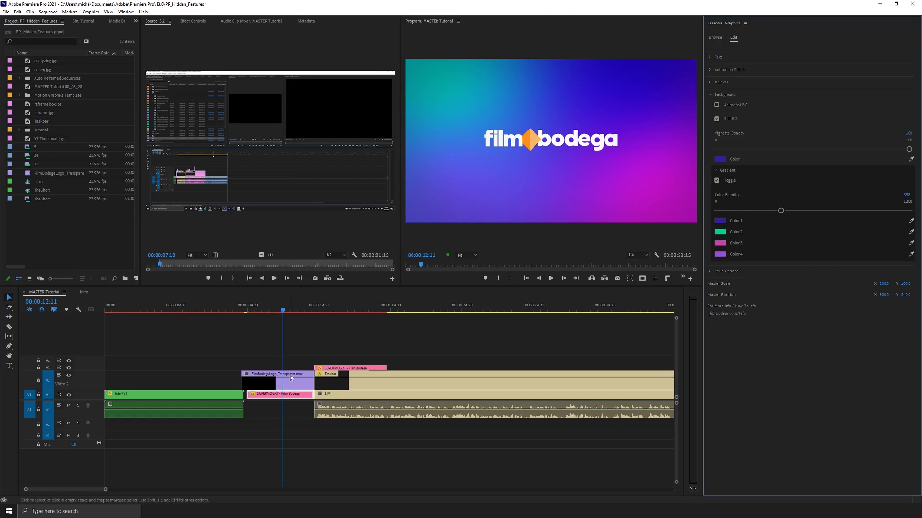
Step: Inspect the text, animation and vertical line settings of the lower-third title graphics in the Intro sequence
left_click(137, 394)
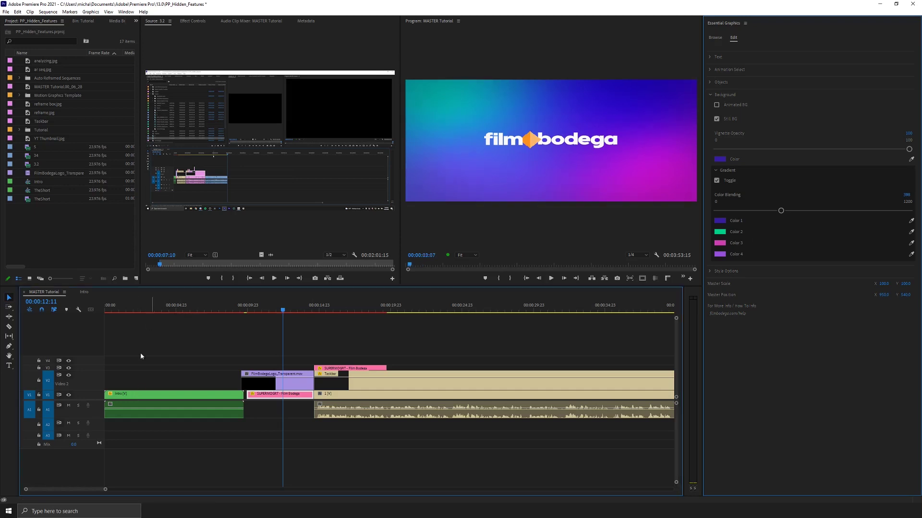
left_click(85, 293)
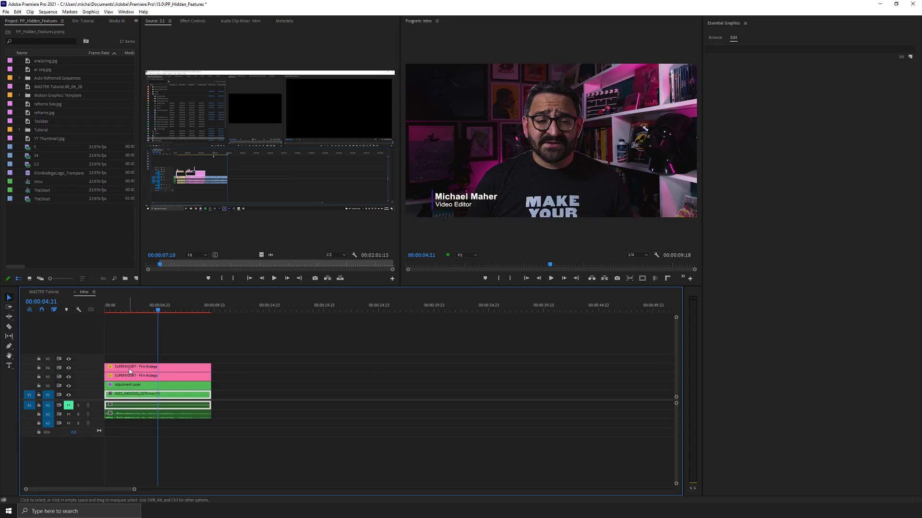
left_click(130, 370)
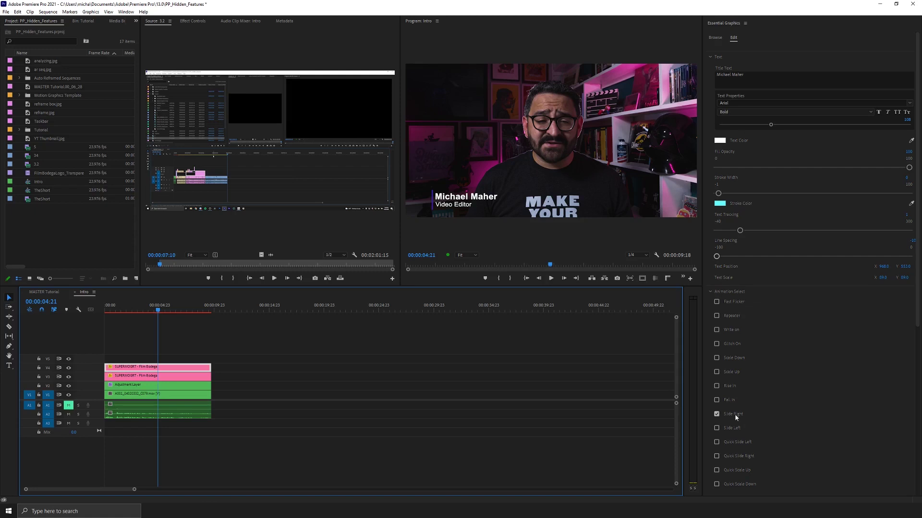
left_click(709, 291)
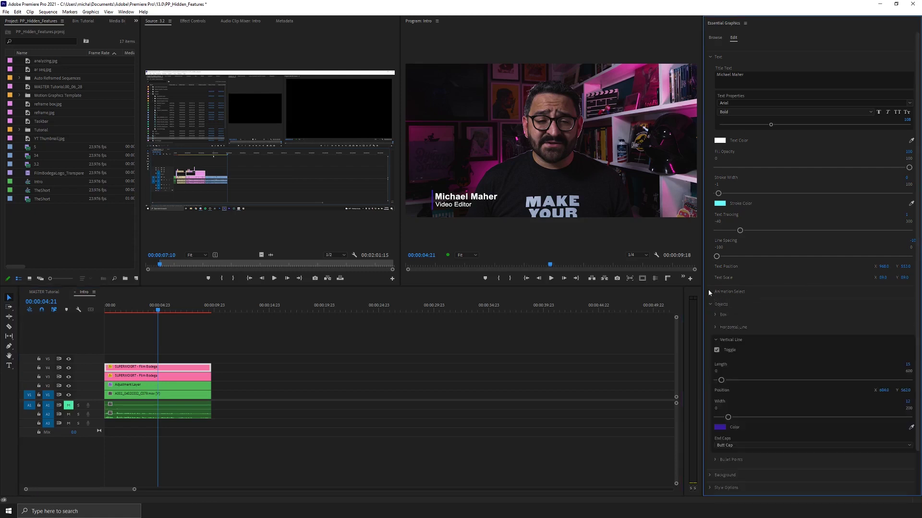
left_click(709, 56)
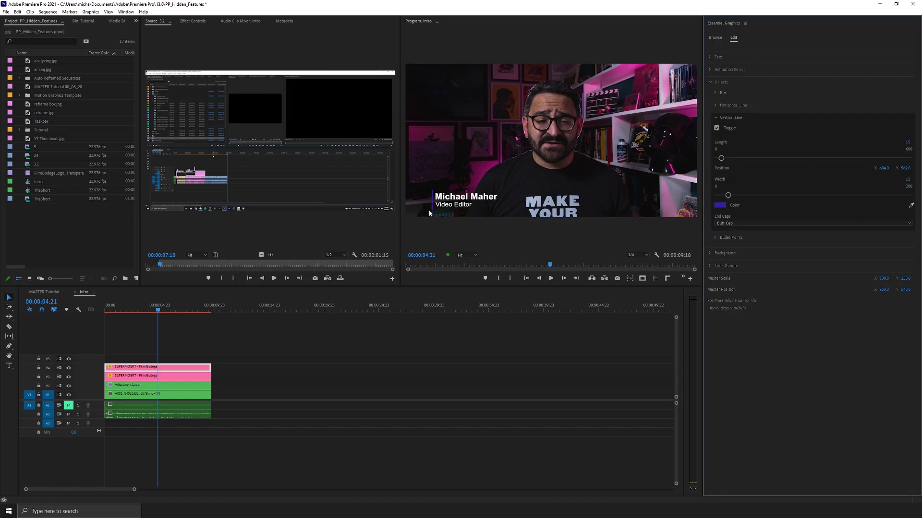
left_click(134, 378)
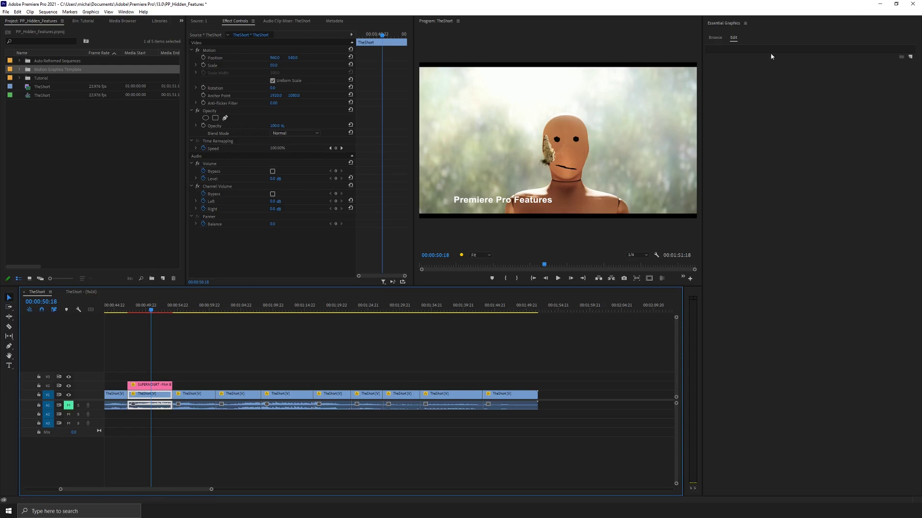
Step: Remove the Essential Graphics panel from the workspace and widen the Program monitor
left_click(746, 23)
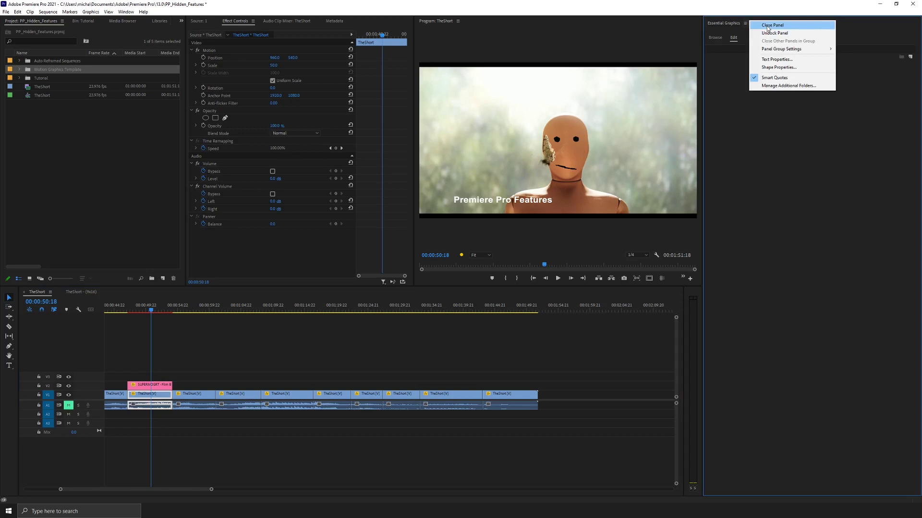
left_click(768, 26)
left_click_drag(534, 169, 389, 167)
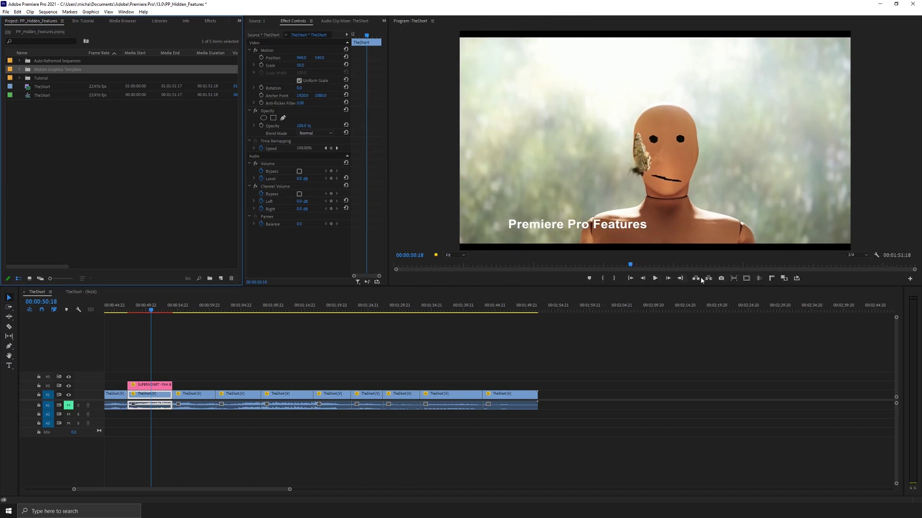
Step: Review the Program monitor's available controls in the Button Editor without changing them, and display the safe margins over the picture
left_click(909, 279)
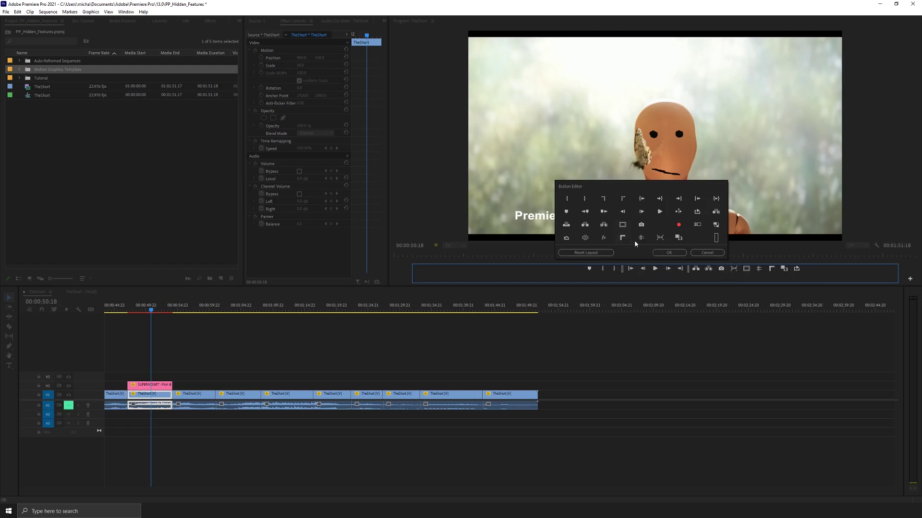
left_click(707, 252)
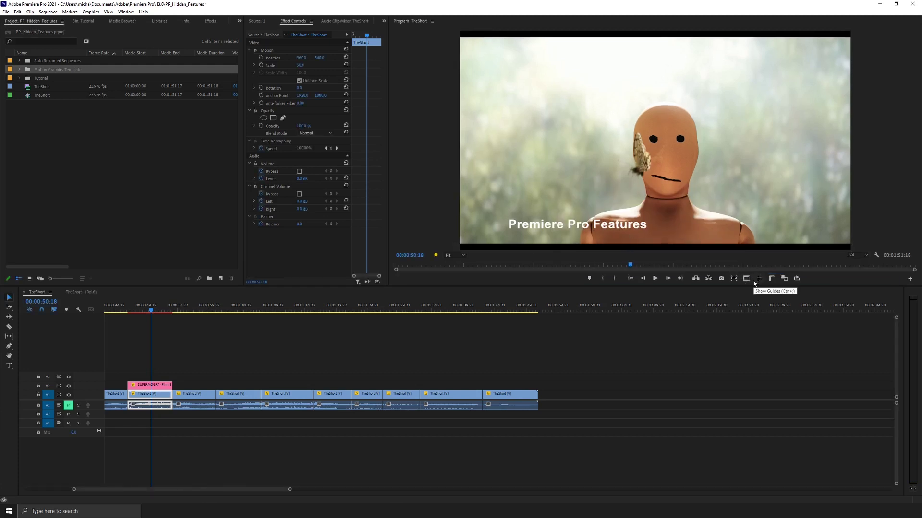
left_click(745, 280)
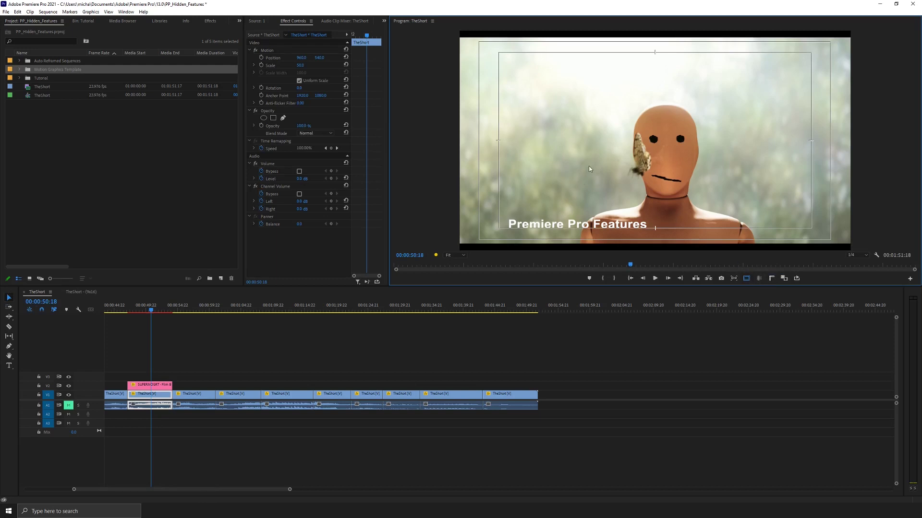
Step: Show the rulers and place a vertical guide near the start of the title and a horizontal guide just above it
left_click(771, 279)
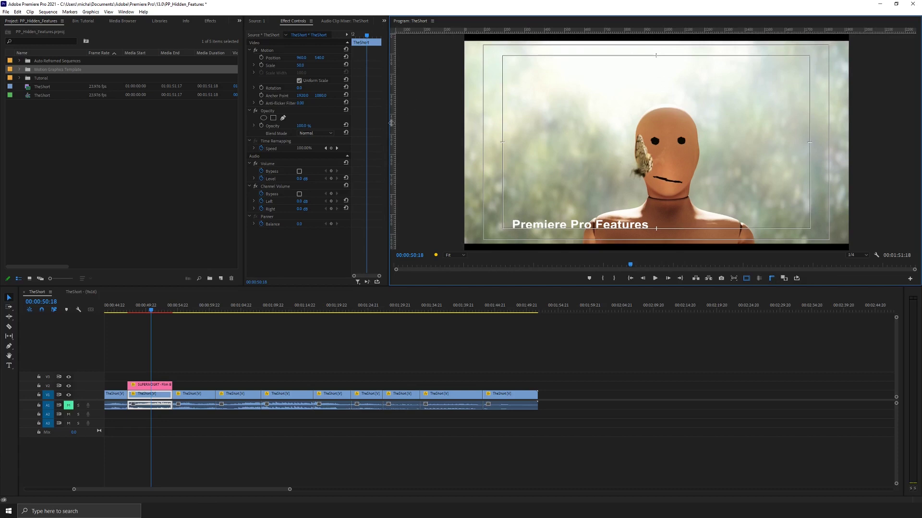
left_click_drag(393, 124, 532, 146)
left_click_drag(586, 30, 583, 219)
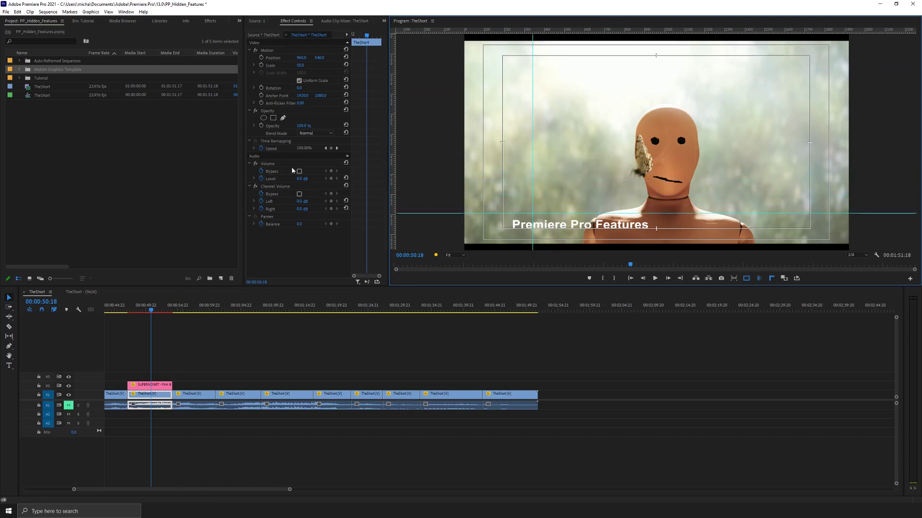
Step: Move the "Premiere Pro Features" title graphic so its upper-left corner lines up with the crossing of the two guides
left_click(156, 386)
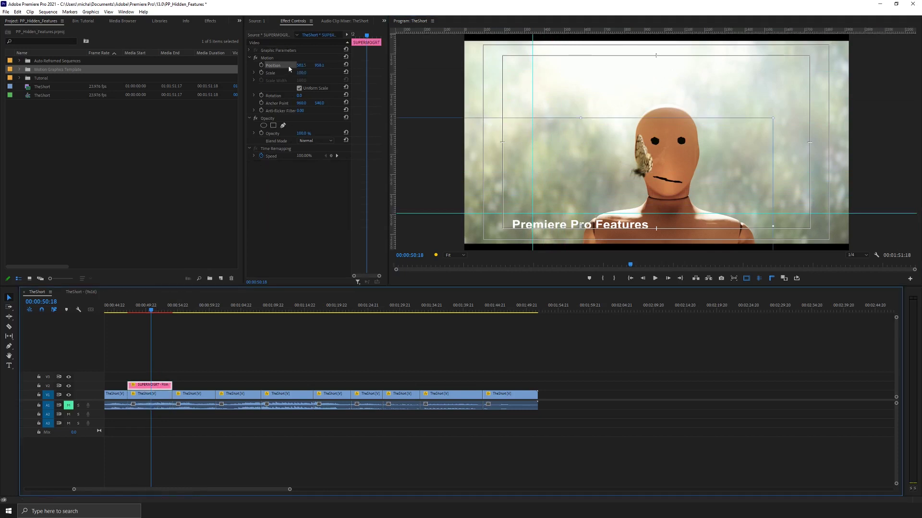
left_click(551, 228)
left_click_drag(551, 229, 578, 211)
left_click_drag(576, 211, 572, 222)
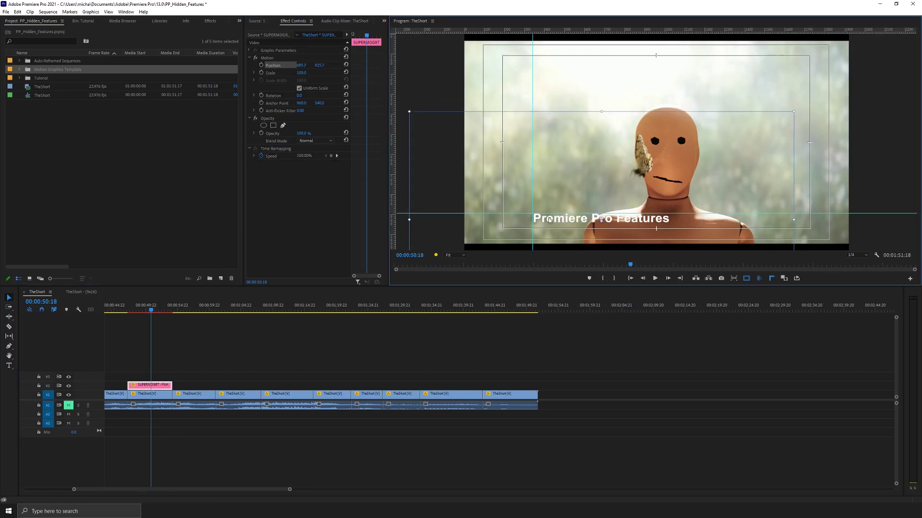
Step: Hide the safe margins, guides and rulers in the Program monitor
left_click(746, 278)
left_click(759, 278)
left_click(771, 278)
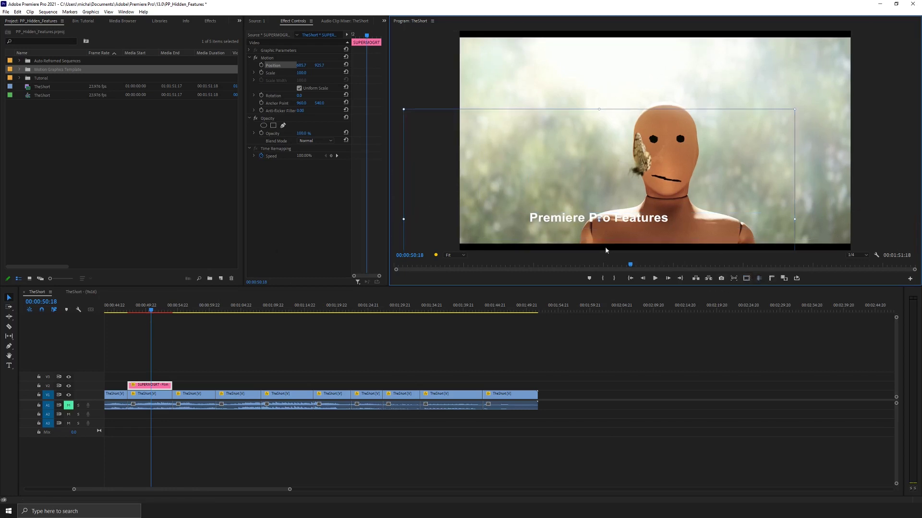
left_click(758, 278)
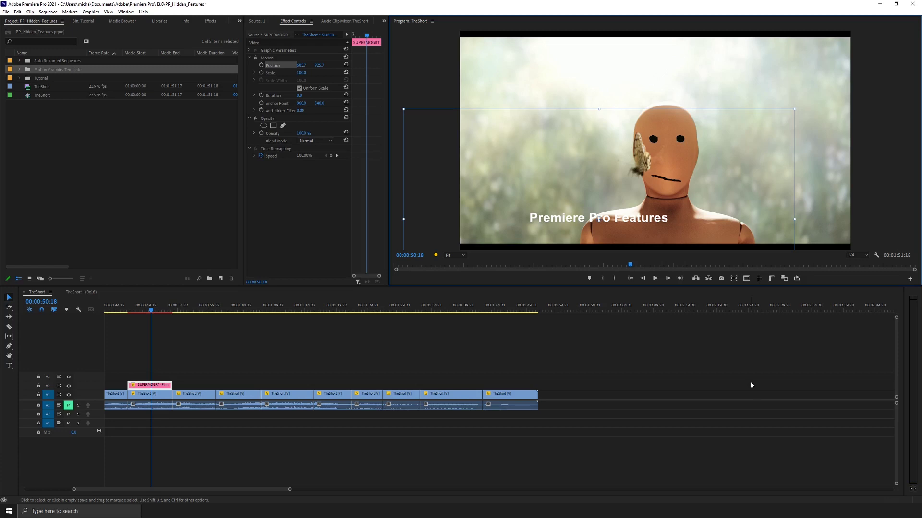
Step: Open TheShort clip in the Source monitor and go to the butterfly shot at 01:01:23:12
double_click(27, 88, "ctrl")
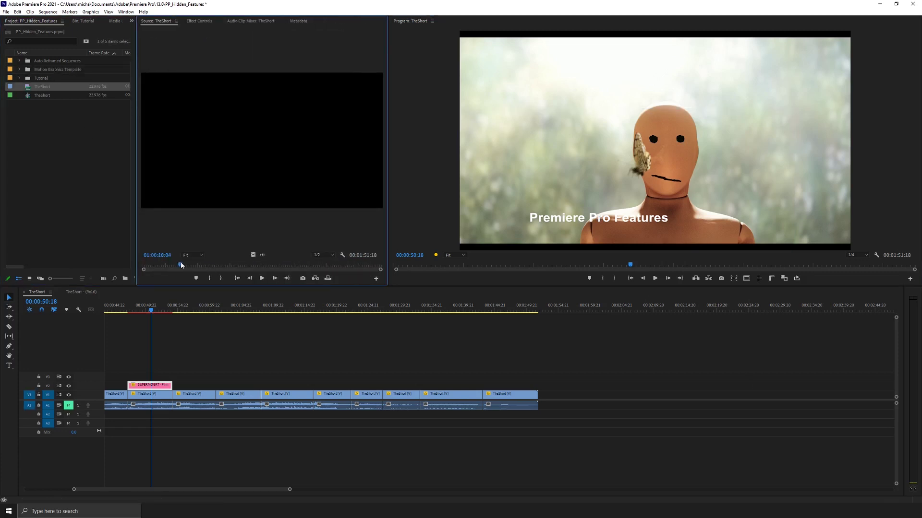
left_click(214, 266)
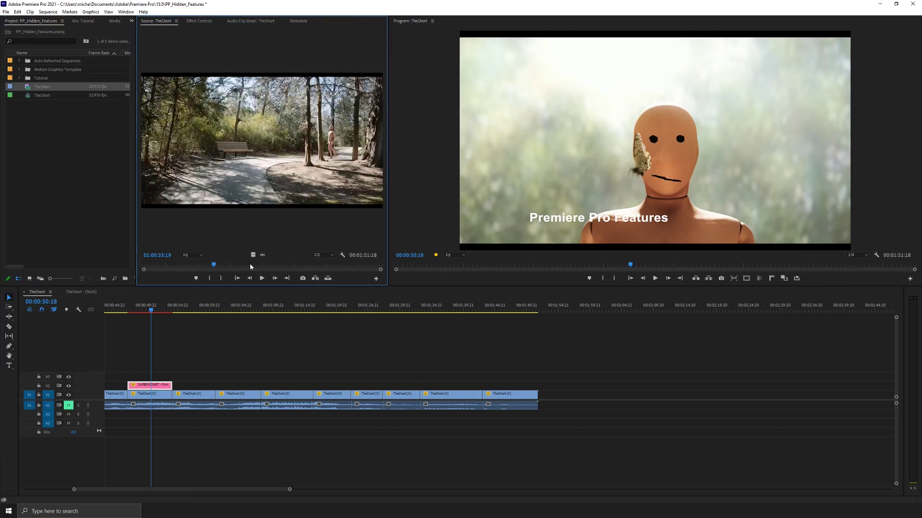
left_click_drag(250, 267, 321, 268)
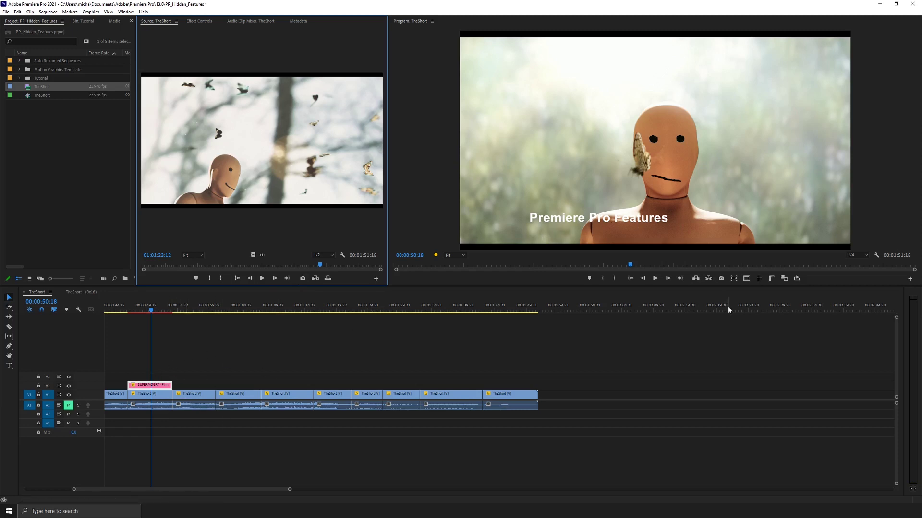
Step: Export the current source frame as a JPEG named "YT Thumbnail" to the 16x9 folder, importing it into the project
left_click(302, 278)
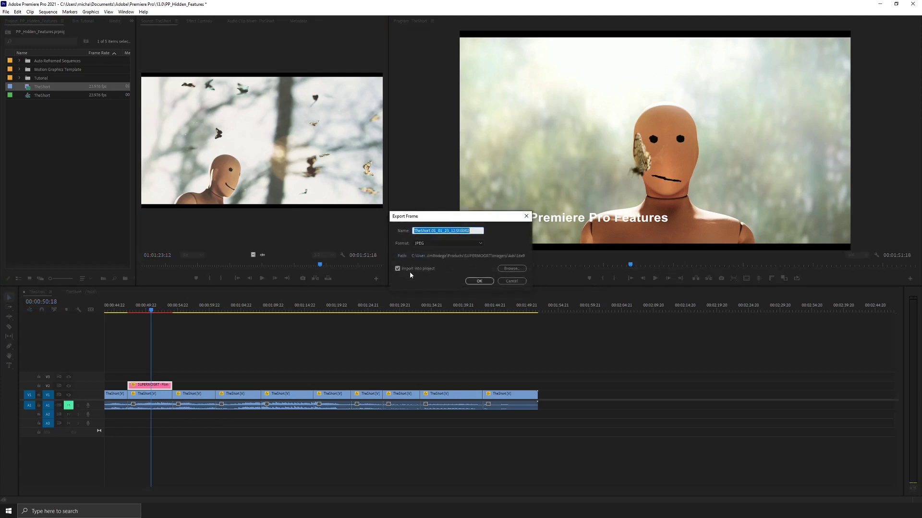
type("YT Thumbnail")
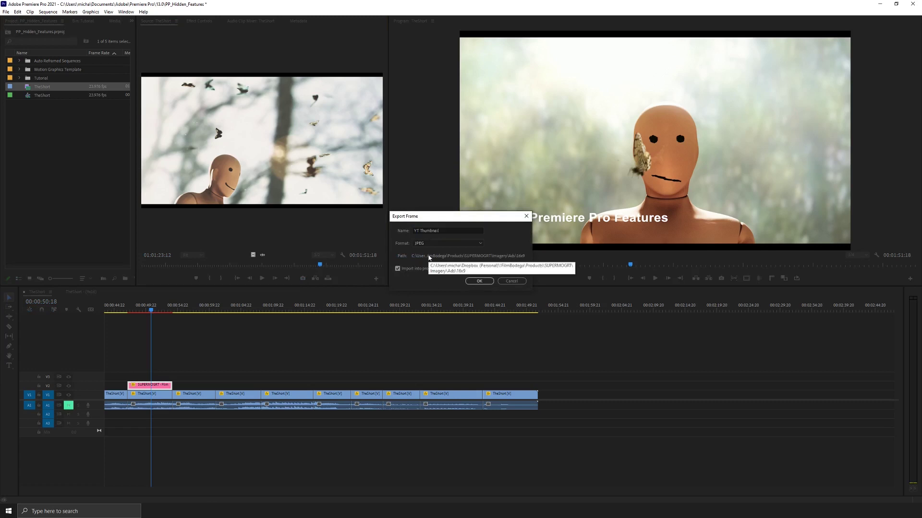
left_click(513, 268)
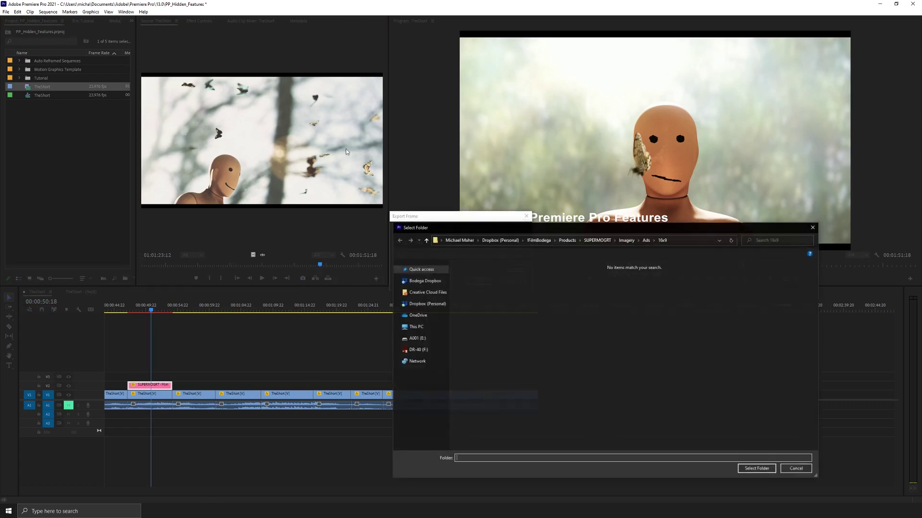
left_click(757, 469)
left_click(479, 282)
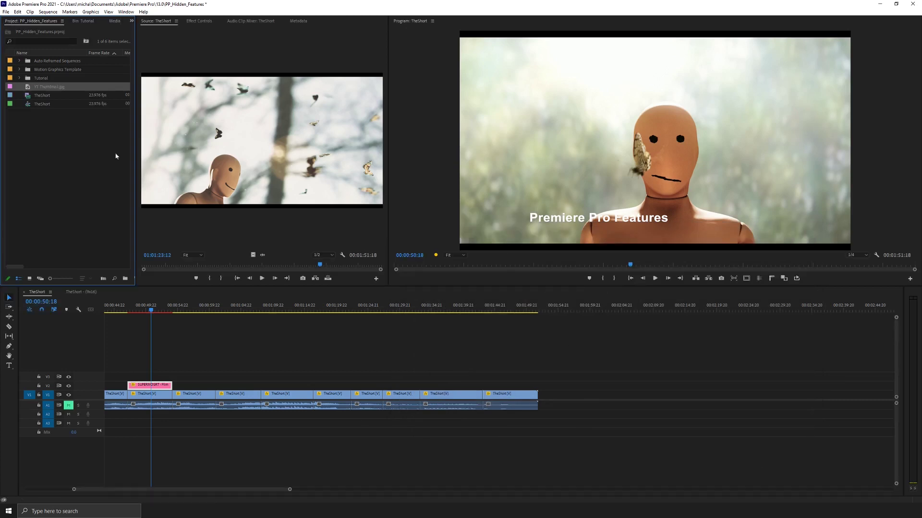
Step: Switch to Adobe Photoshop to edit the YT Thumbnail.jpg still from the project
right_click(39, 88)
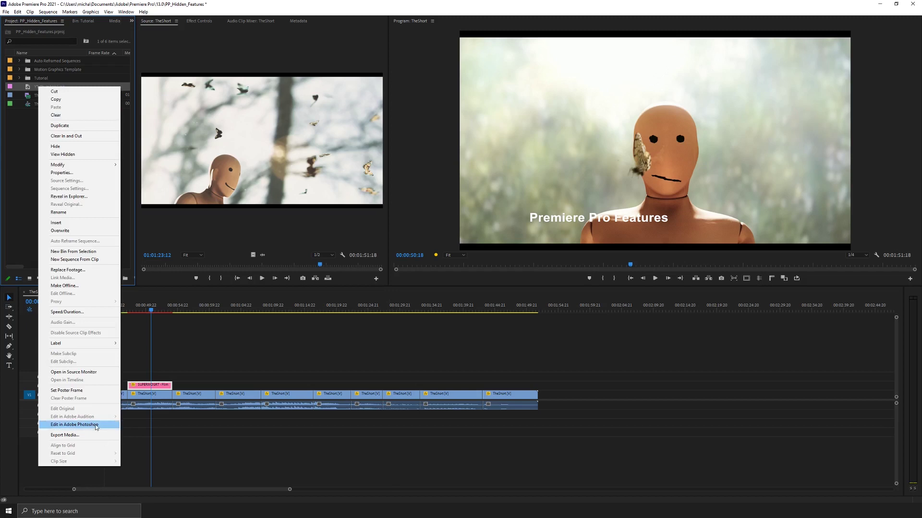
left_click(95, 425)
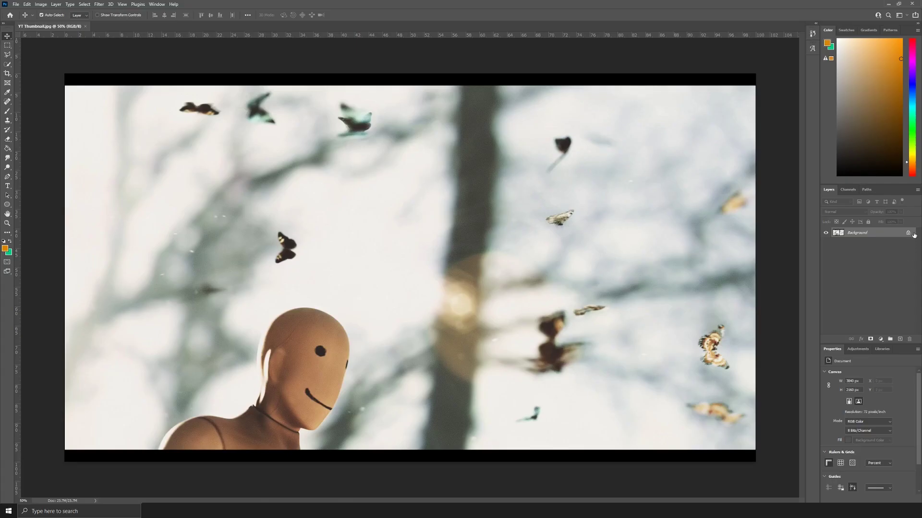
Step: Add the large two-line text "Cool Tutorial" beside the mannequin in the thumbnail, and select the image layer beneath it
left_click_drag(366, 113, 714, 412)
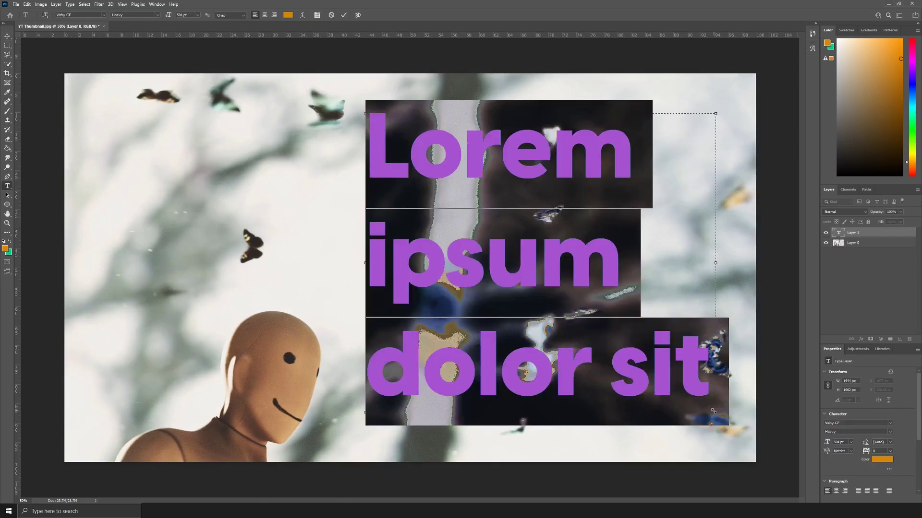
type("Cool ")
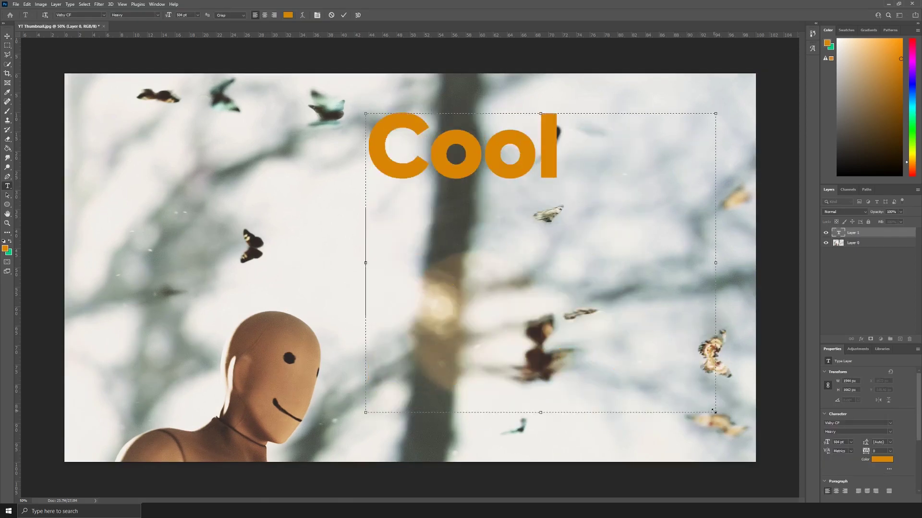
type("Tutorial")
left_click(858, 243)
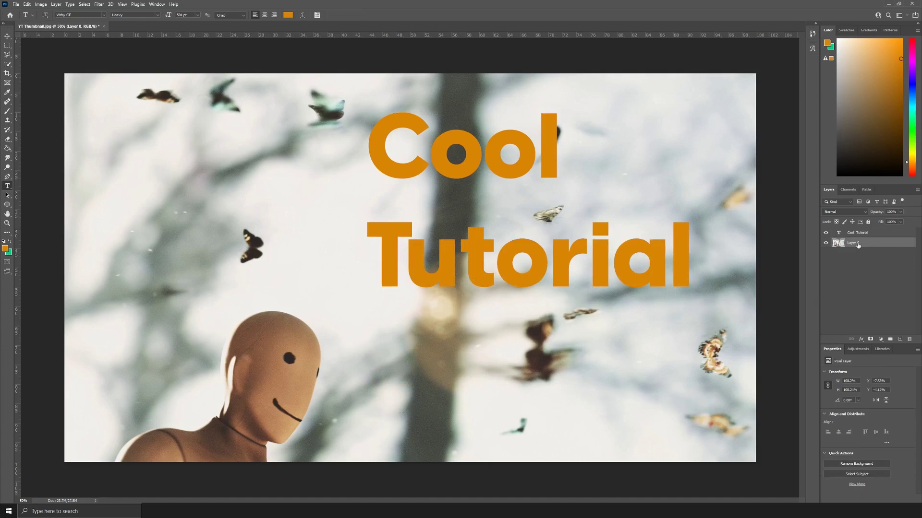